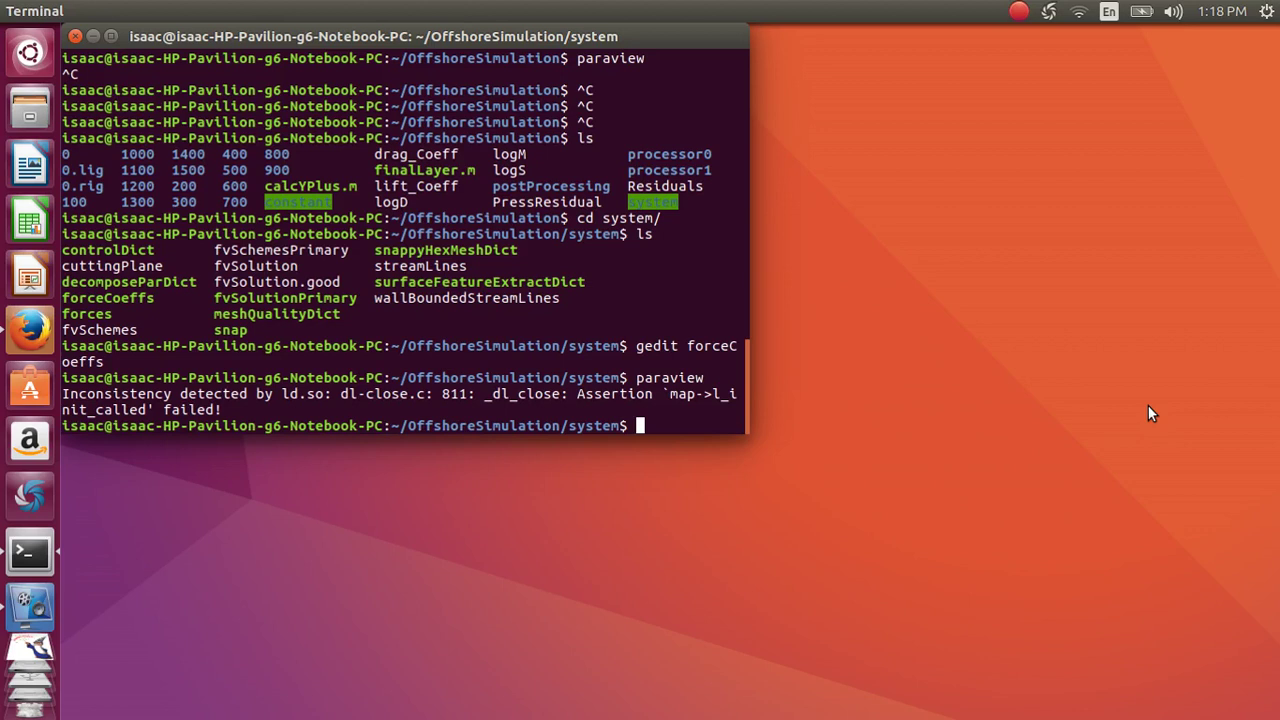
# - Launch ParaView from the terminal and load araba.stl from the OffshoreSimulation/constant/triSurface folder
pyautogui.write('paraview')
pyautogui.press('Return')
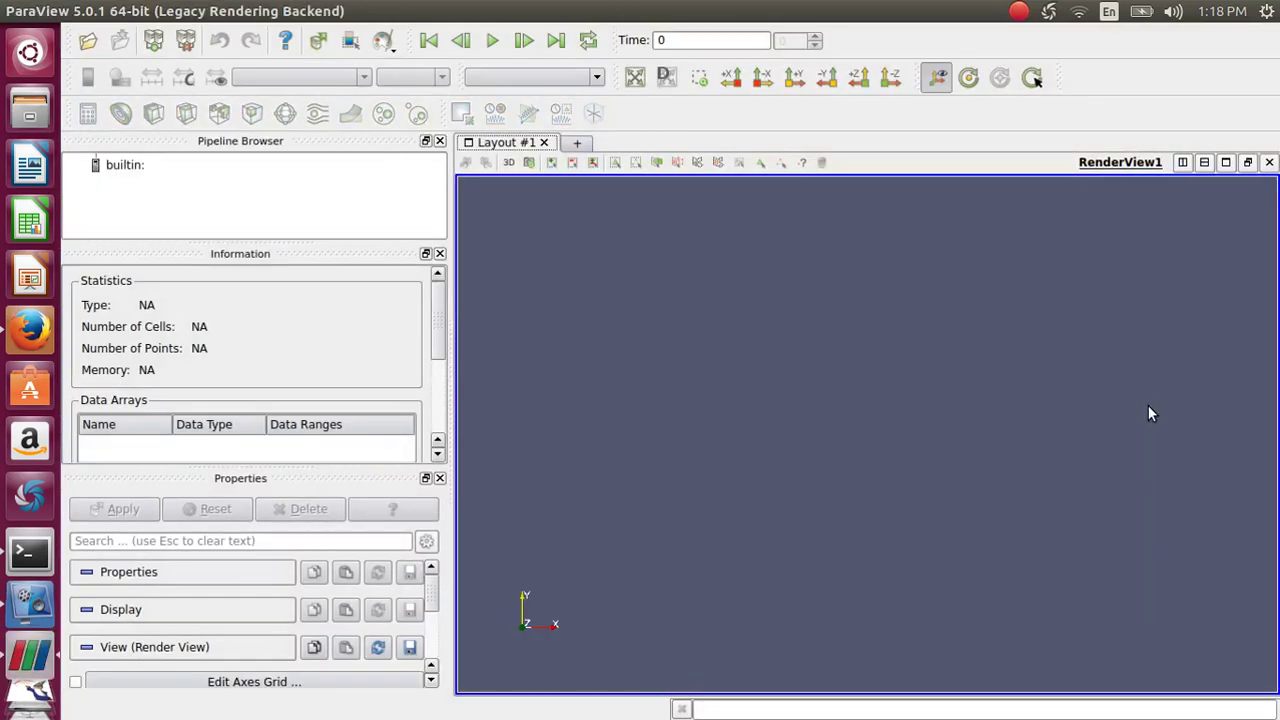
pyautogui.click(88, 42)
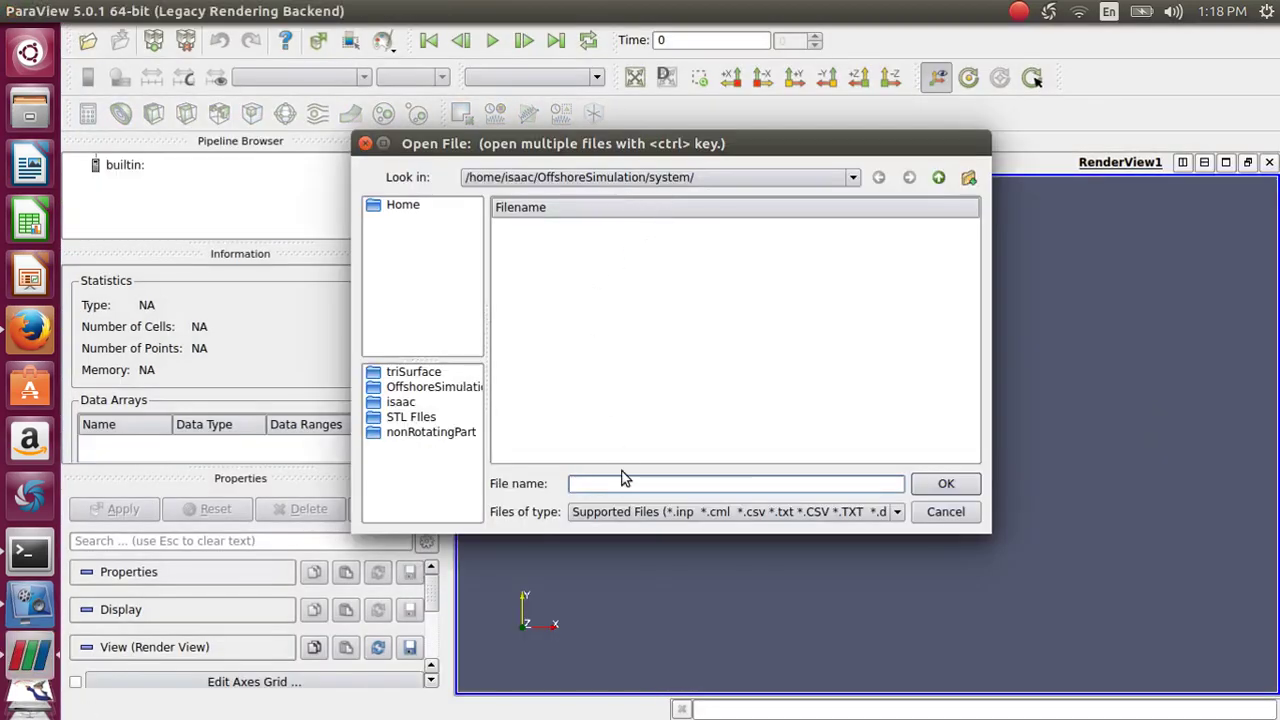
pyautogui.click(420, 388)
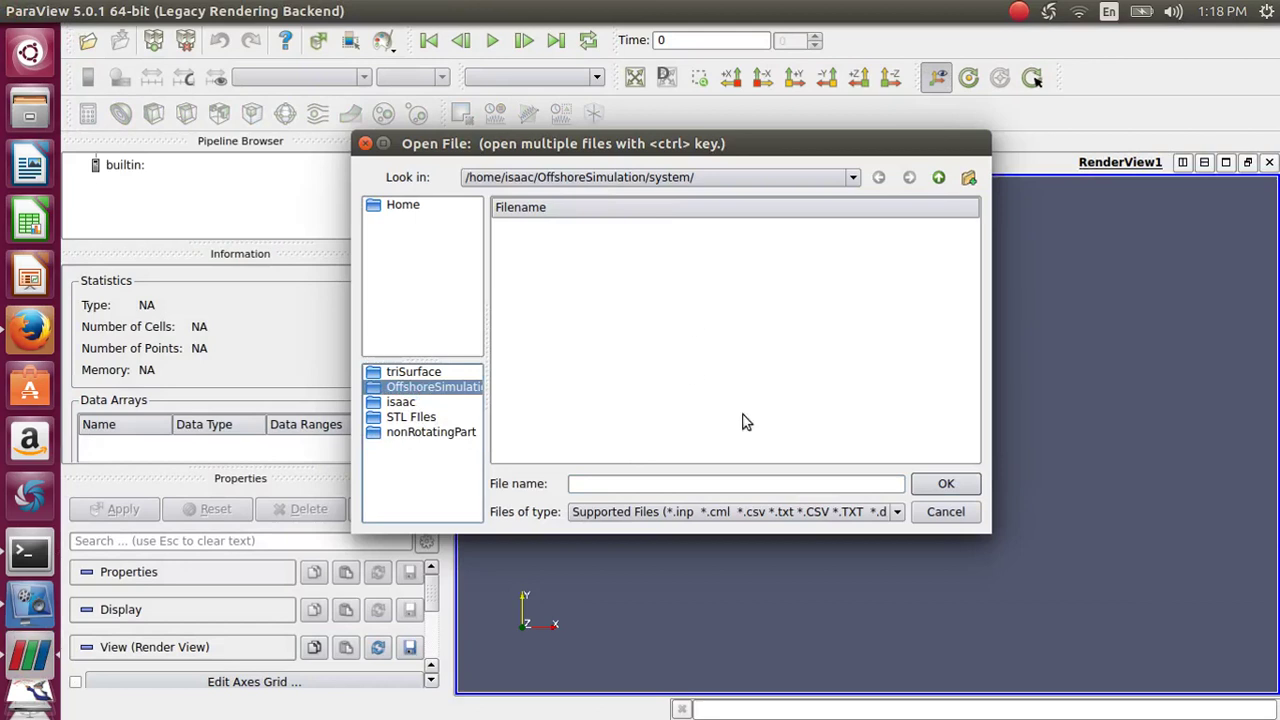
pyautogui.click(447, 392)
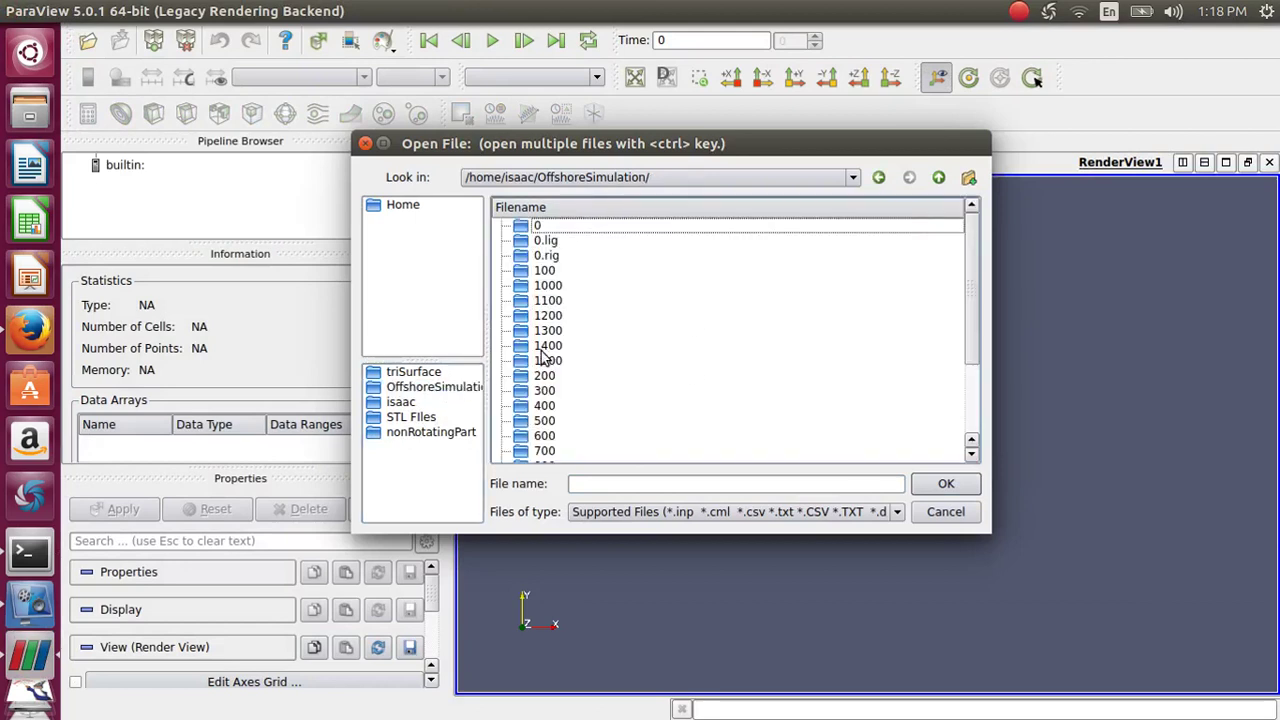
pyautogui.scroll(-2, 548, 395)
pyautogui.doubleClick(550, 406)
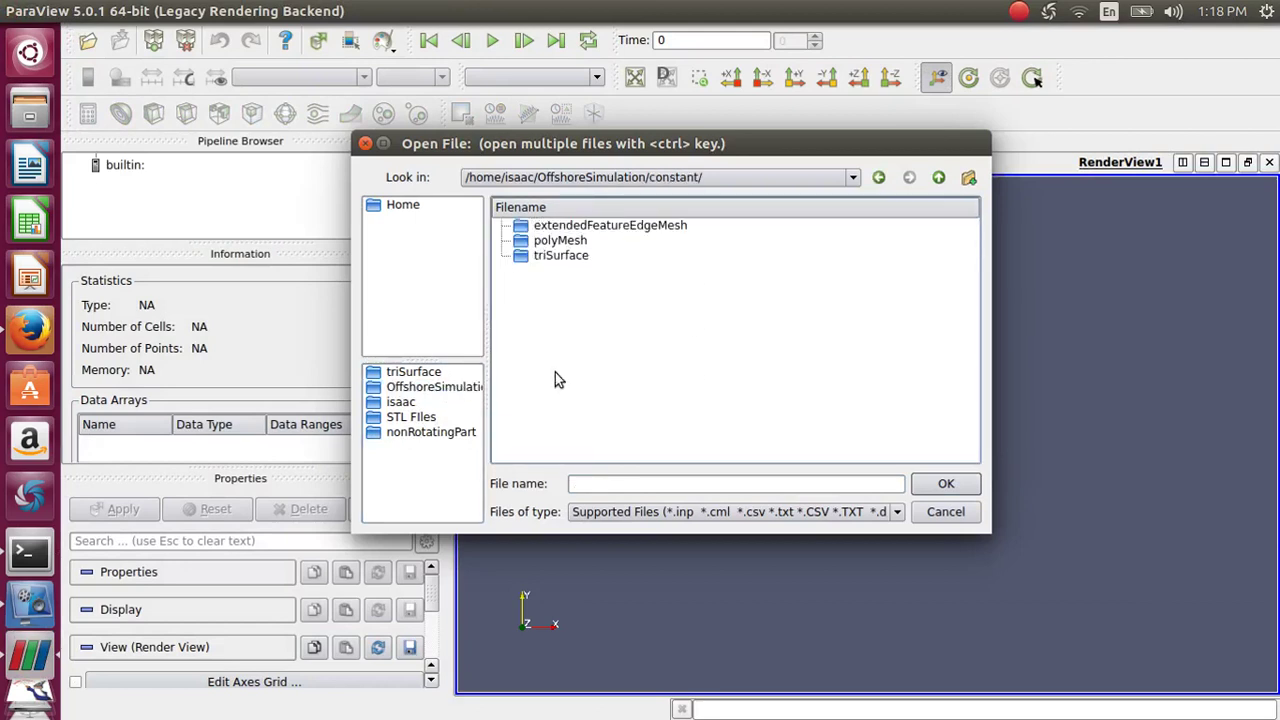
pyautogui.doubleClick(556, 255)
pyautogui.click(565, 226)
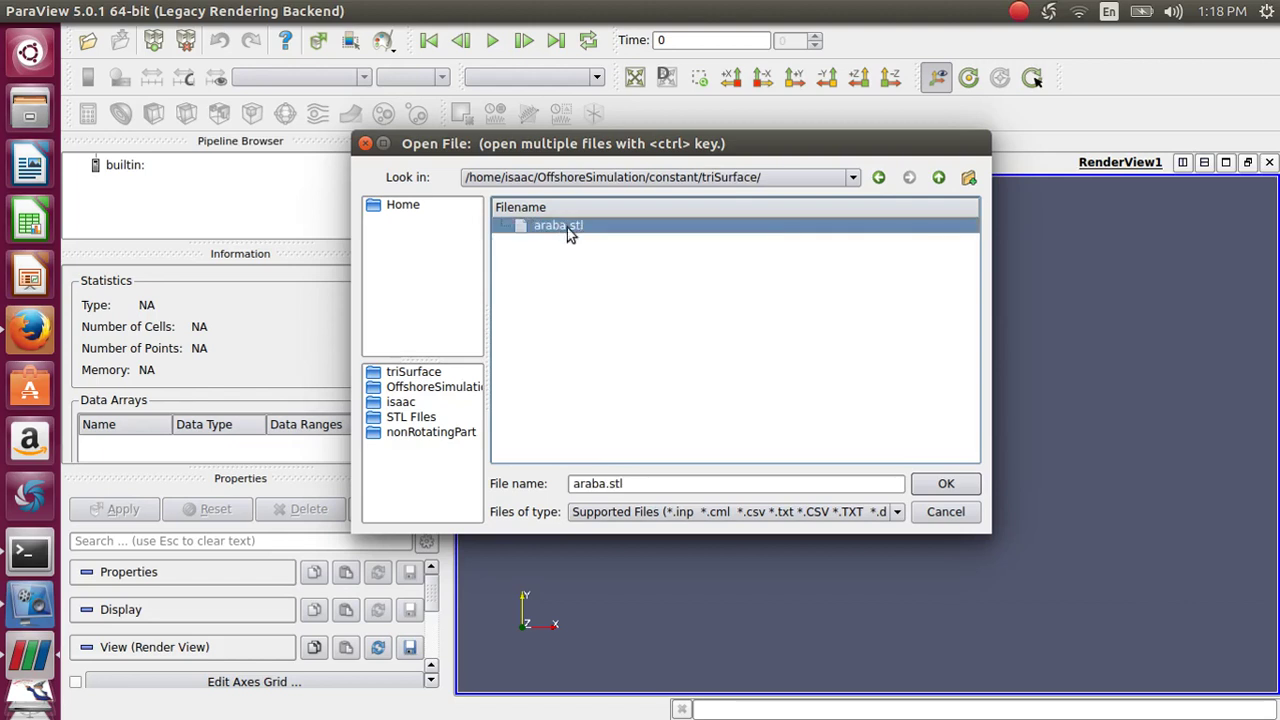
pyautogui.click(945, 484)
pyautogui.click(116, 510)
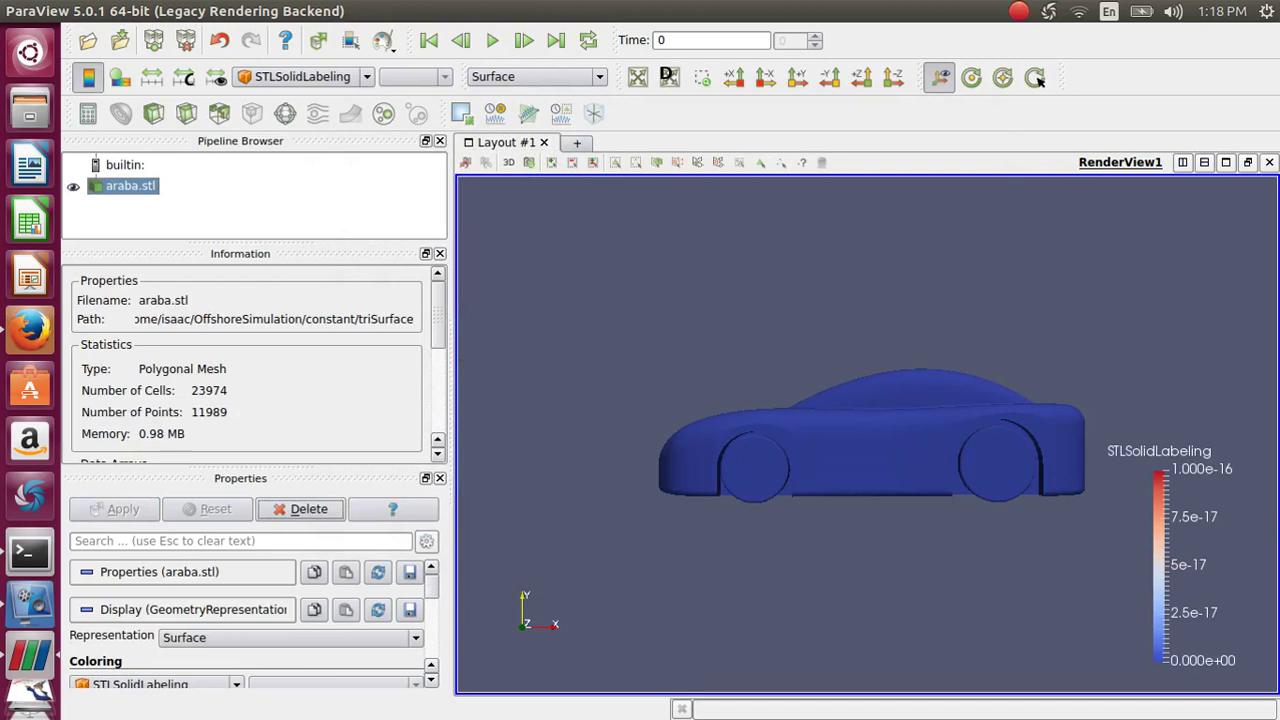
# - Select all surface cells of the car visible along the X axis and extract that selection
pyautogui.moveTo(625, 360); pyautogui.dragTo(839, 361)
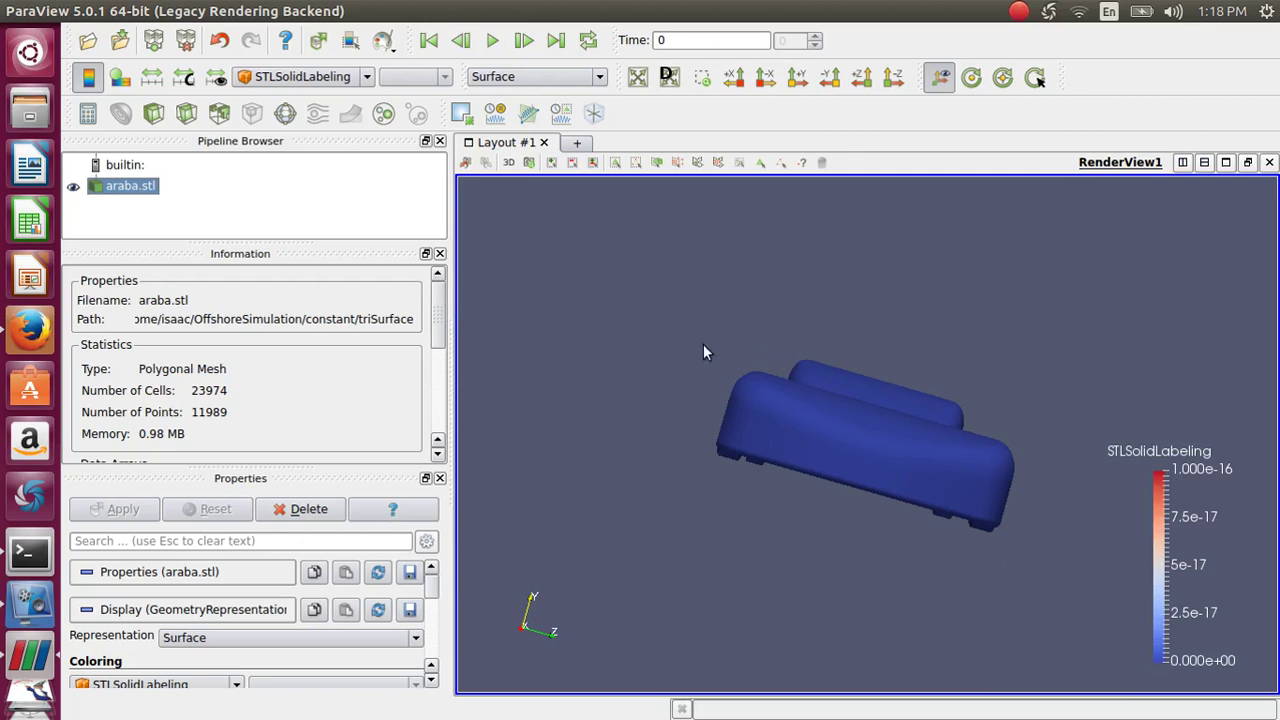
pyautogui.moveTo(1020, 366); pyautogui.dragTo(822, 322)
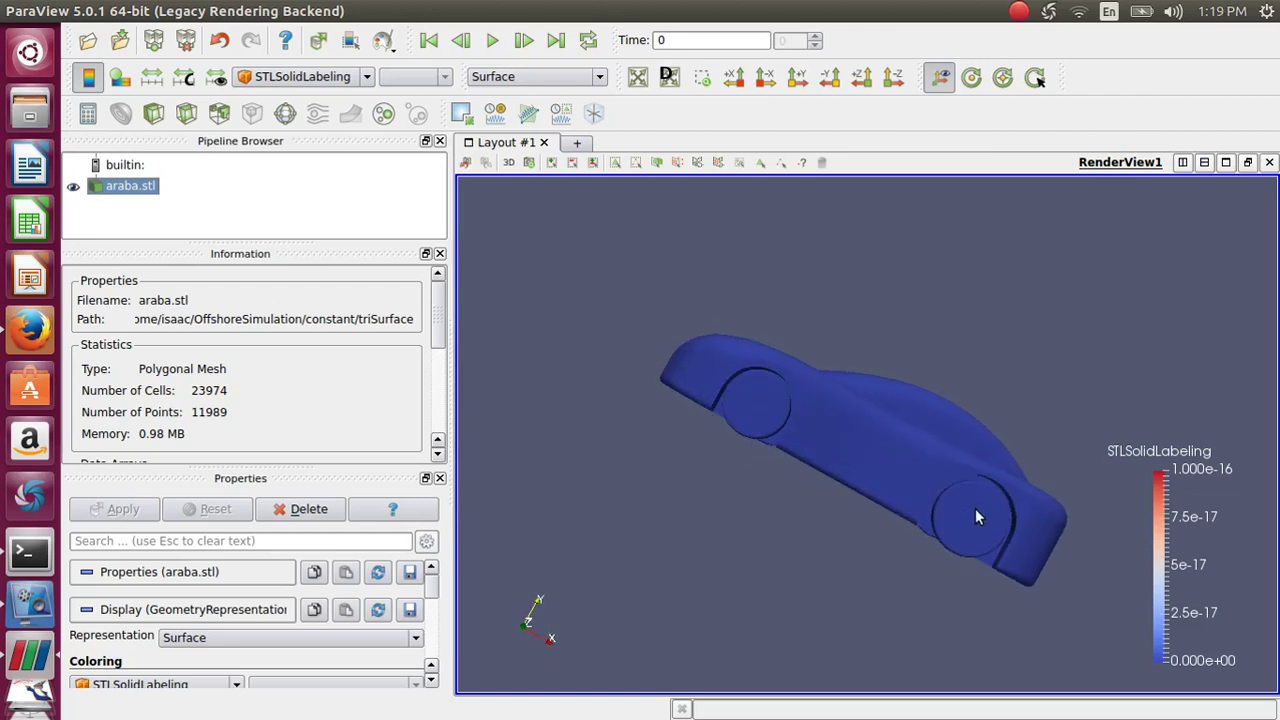
pyautogui.moveTo(624, 348); pyautogui.dragTo(781, 424)
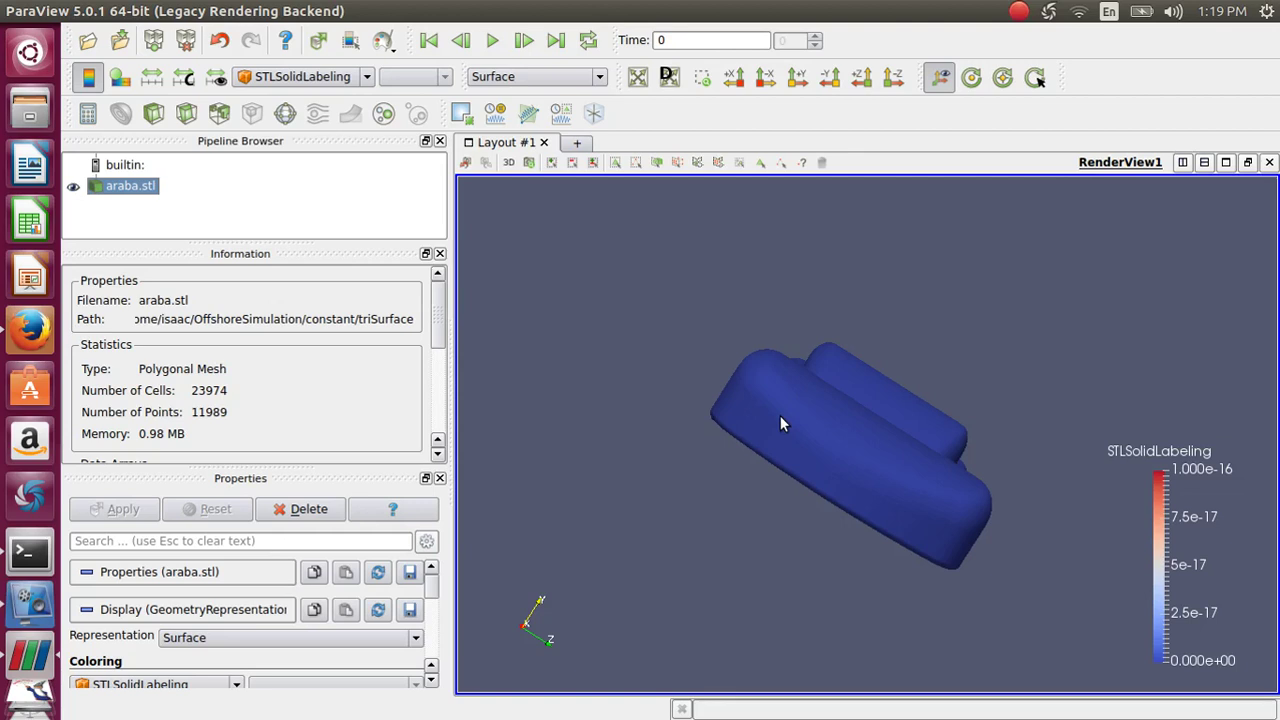
pyautogui.moveTo(786, 424); pyautogui.dragTo(792, 422)
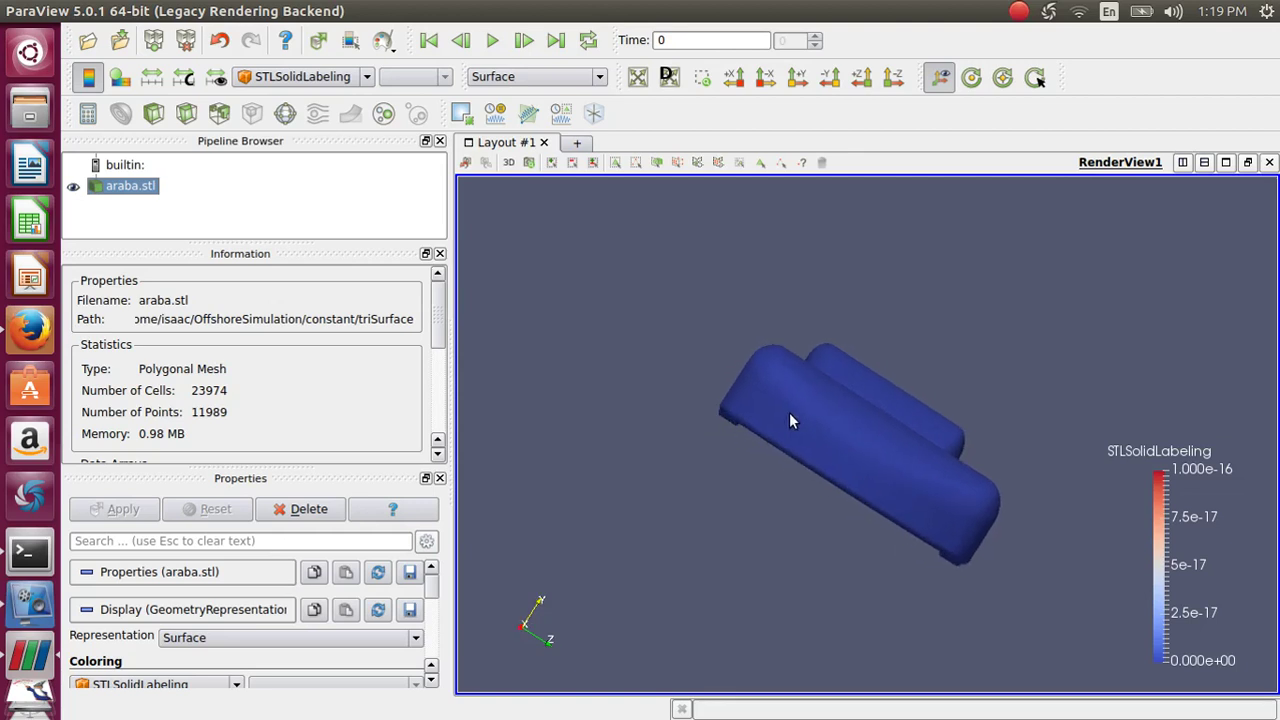
pyautogui.click(735, 80)
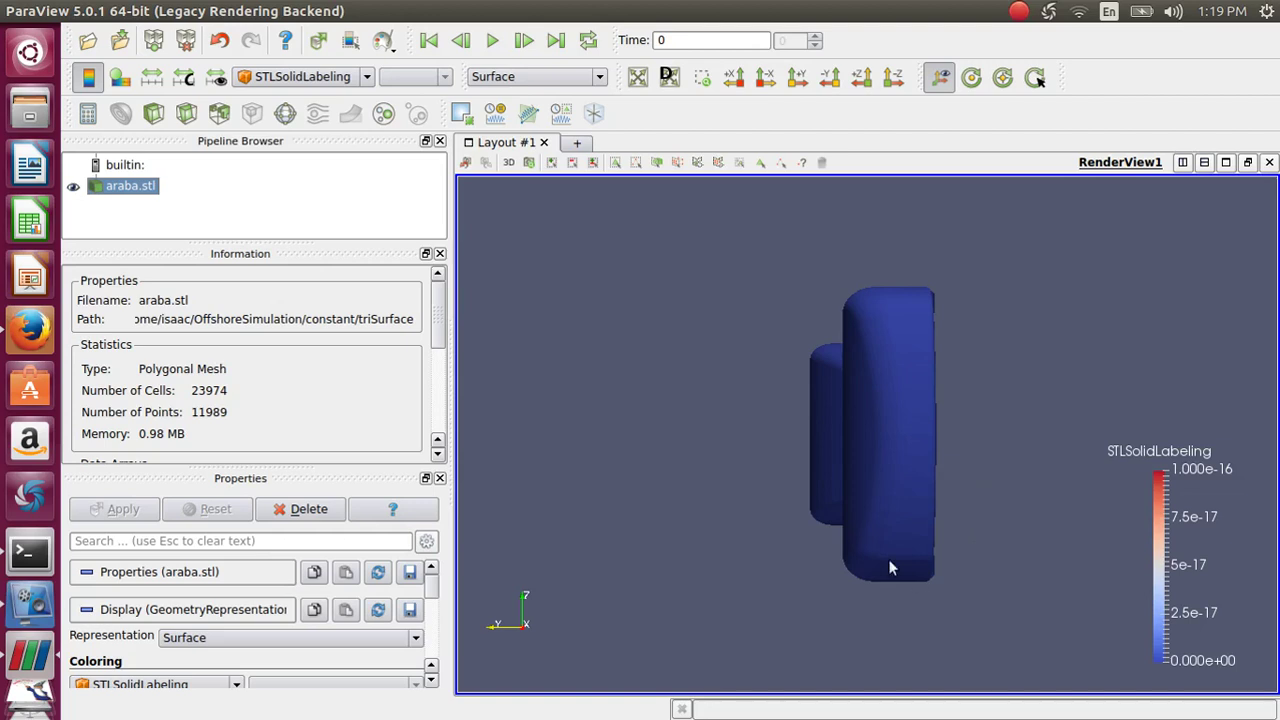
pyautogui.click(616, 163)
pyautogui.moveTo(758, 255); pyautogui.dragTo(980, 647)
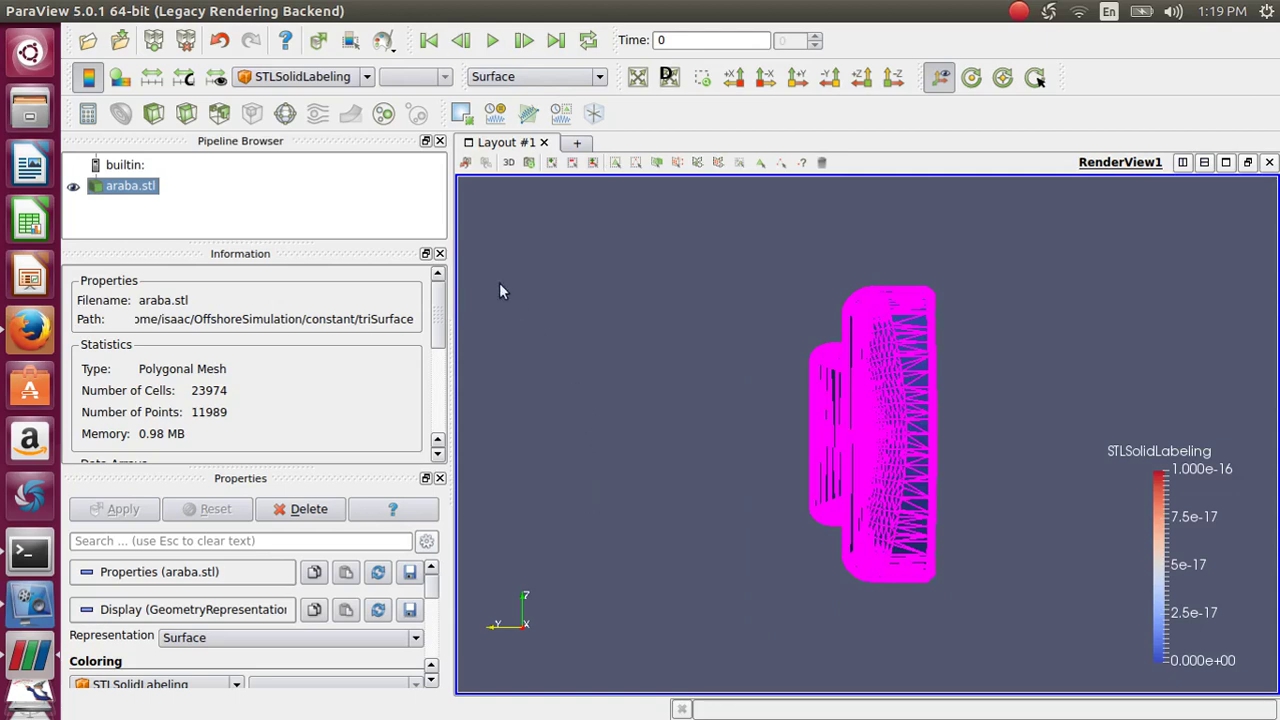
pyautogui.click(461, 115)
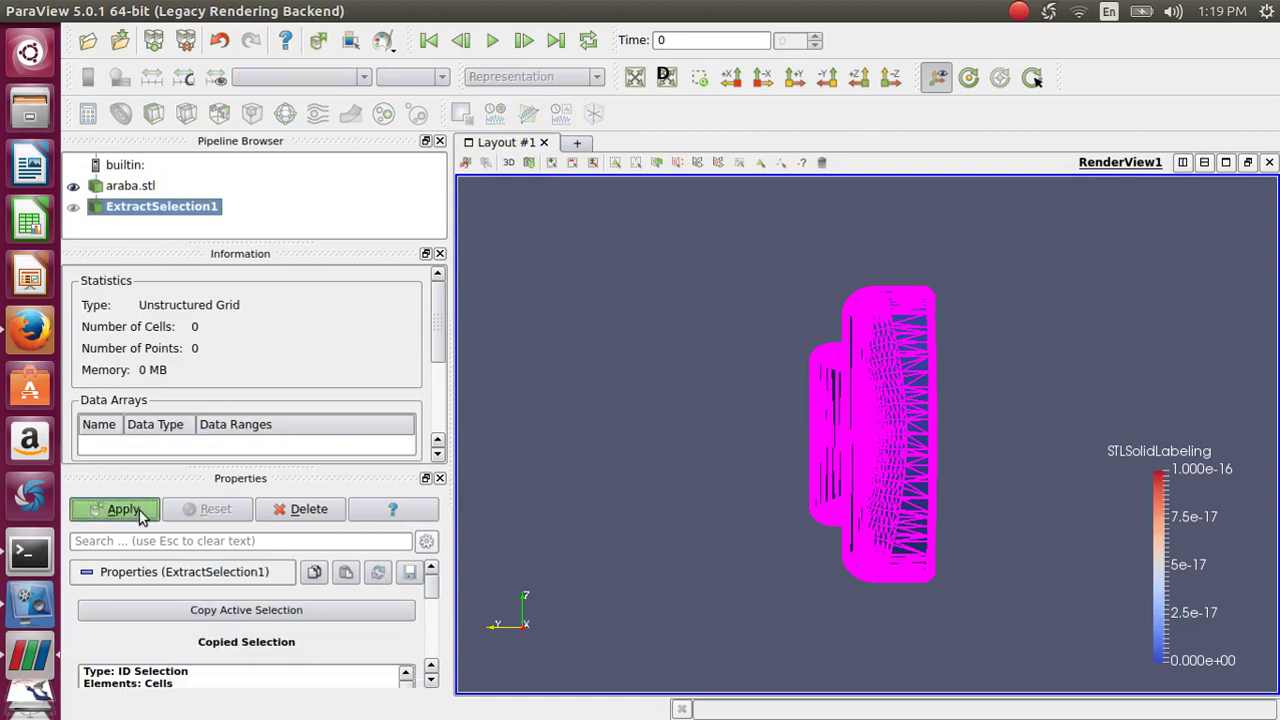
pyautogui.click(140, 512)
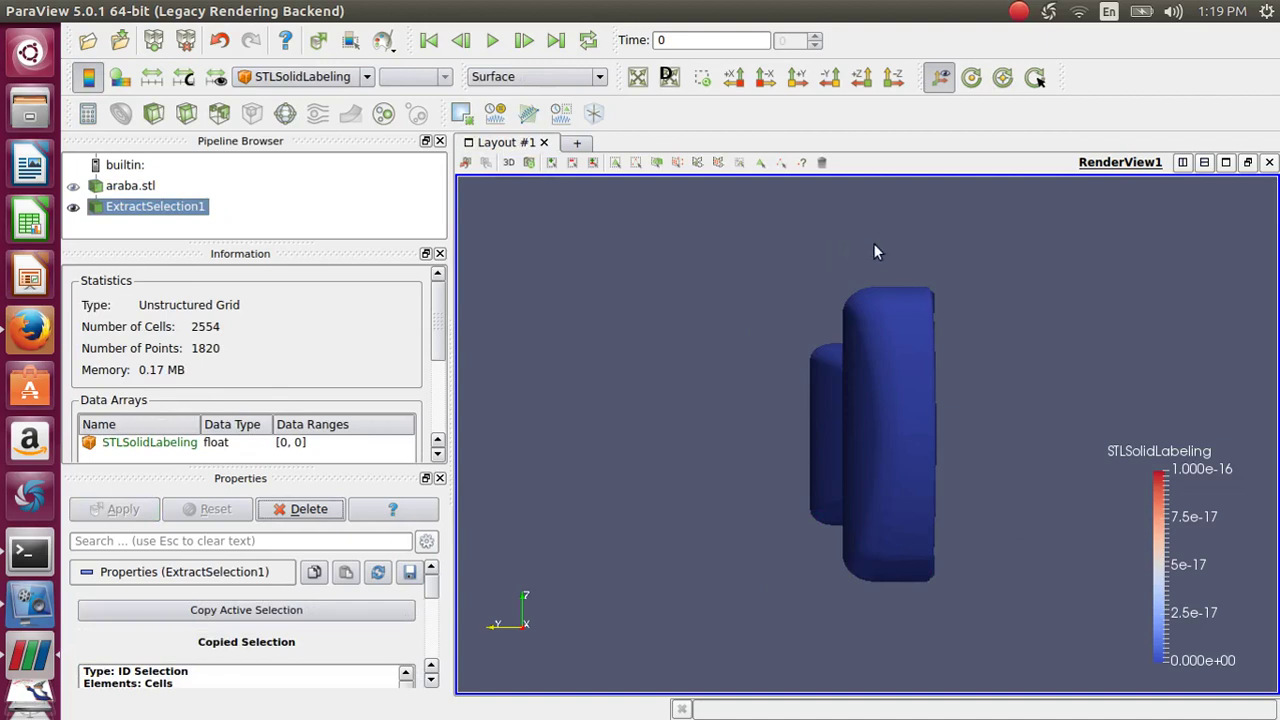
# - Apply a Transform filter to the extracted cells with the X scale set to 1e-5 to flatten them
pyautogui.moveTo(874, 251)
pyautogui.mouseDown()
pyautogui.moveTo(860, 349)
pyautogui.moveTo(874, 391)
pyautogui.moveTo(903, 232)
pyautogui.moveTo(891, 255)
pyautogui.mouseUp()
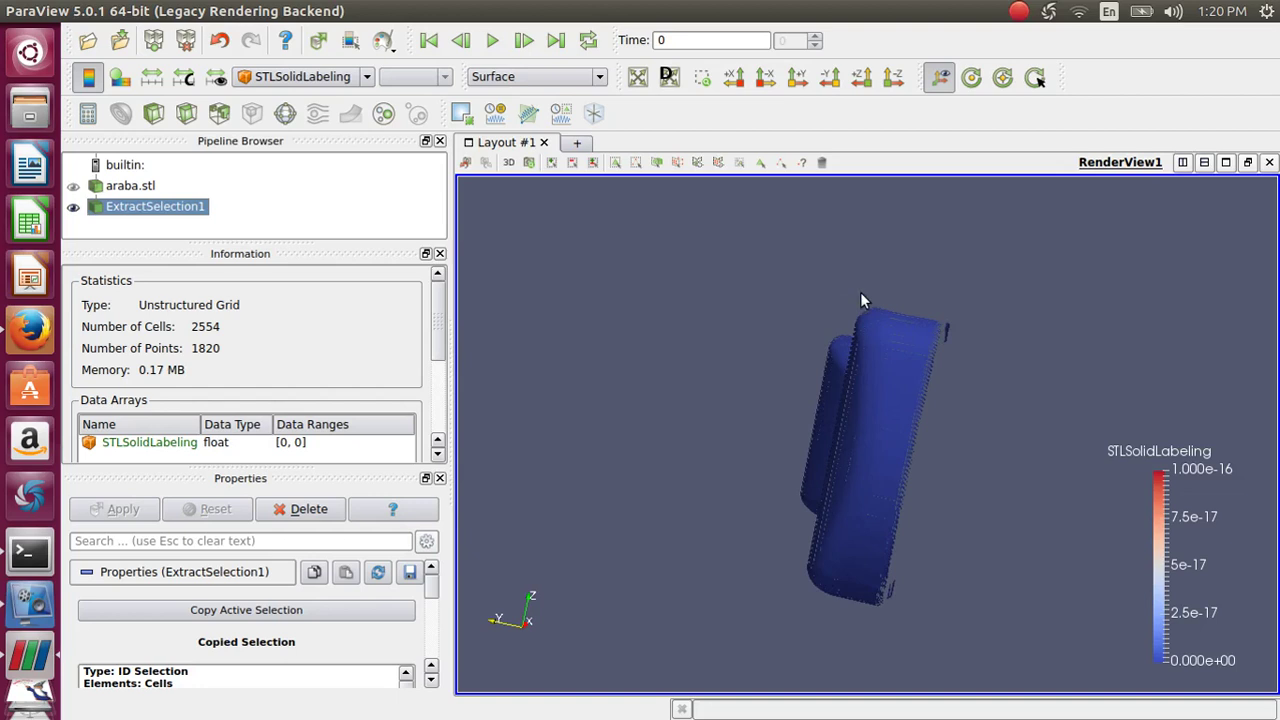
pyautogui.moveTo(861, 293); pyautogui.dragTo(900, 270)
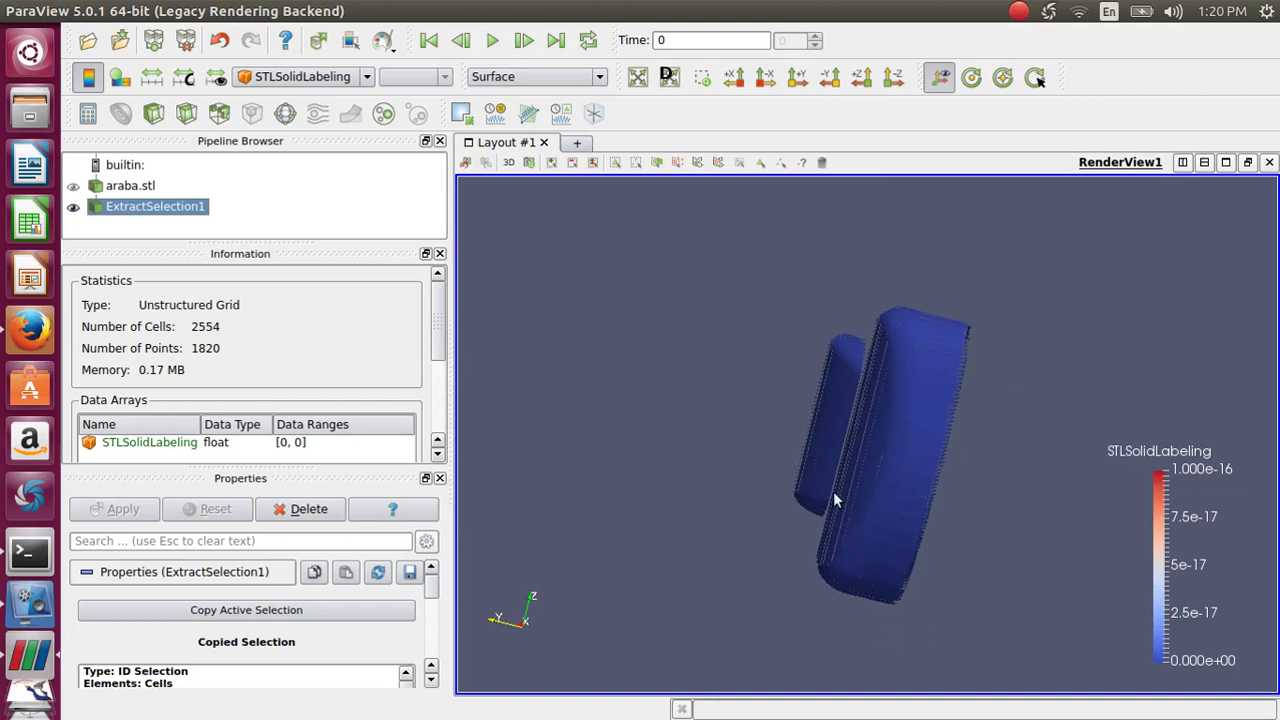
pyautogui.click(735, 78)
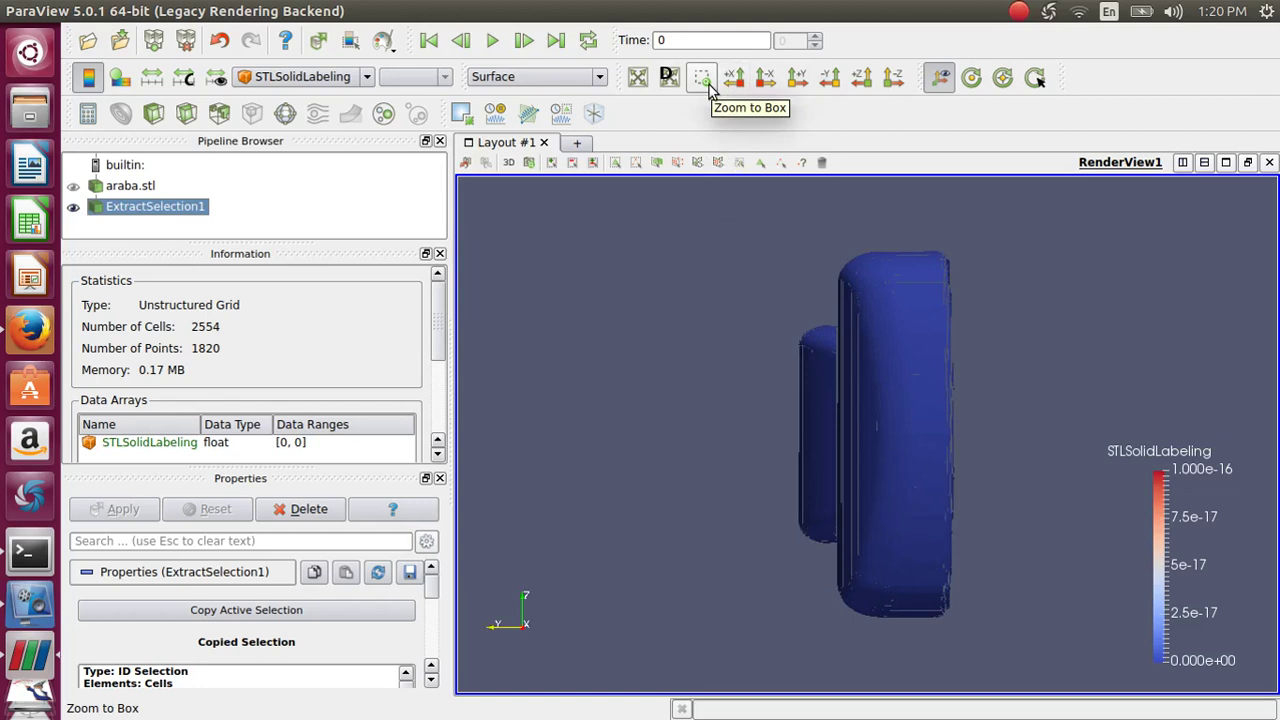
pyautogui.moveTo(363, 11)
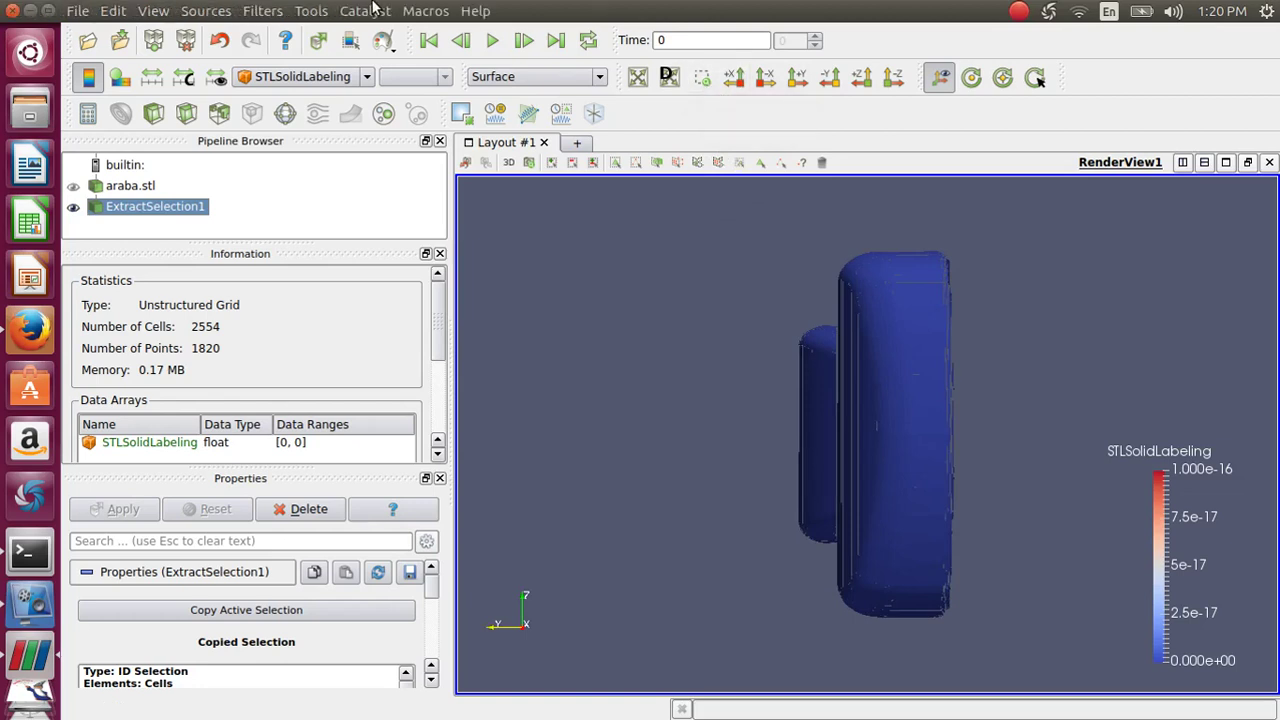
pyautogui.click(309, 12)
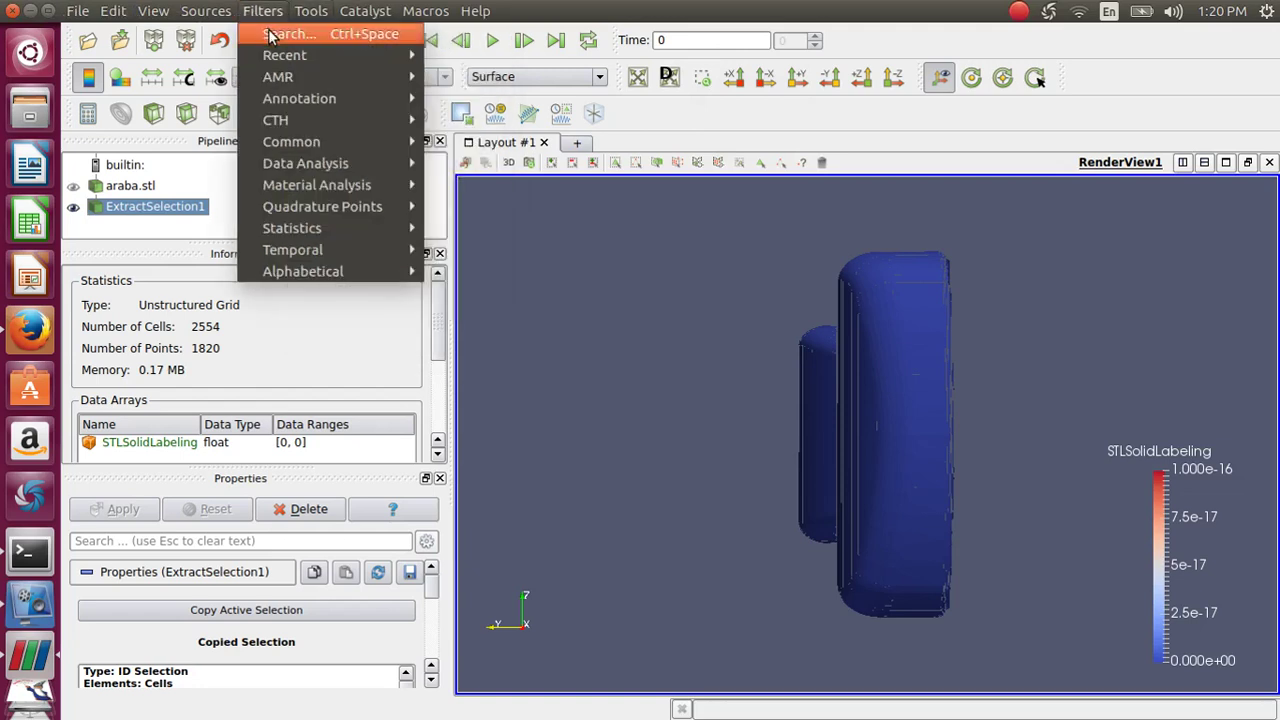
pyautogui.click(268, 36)
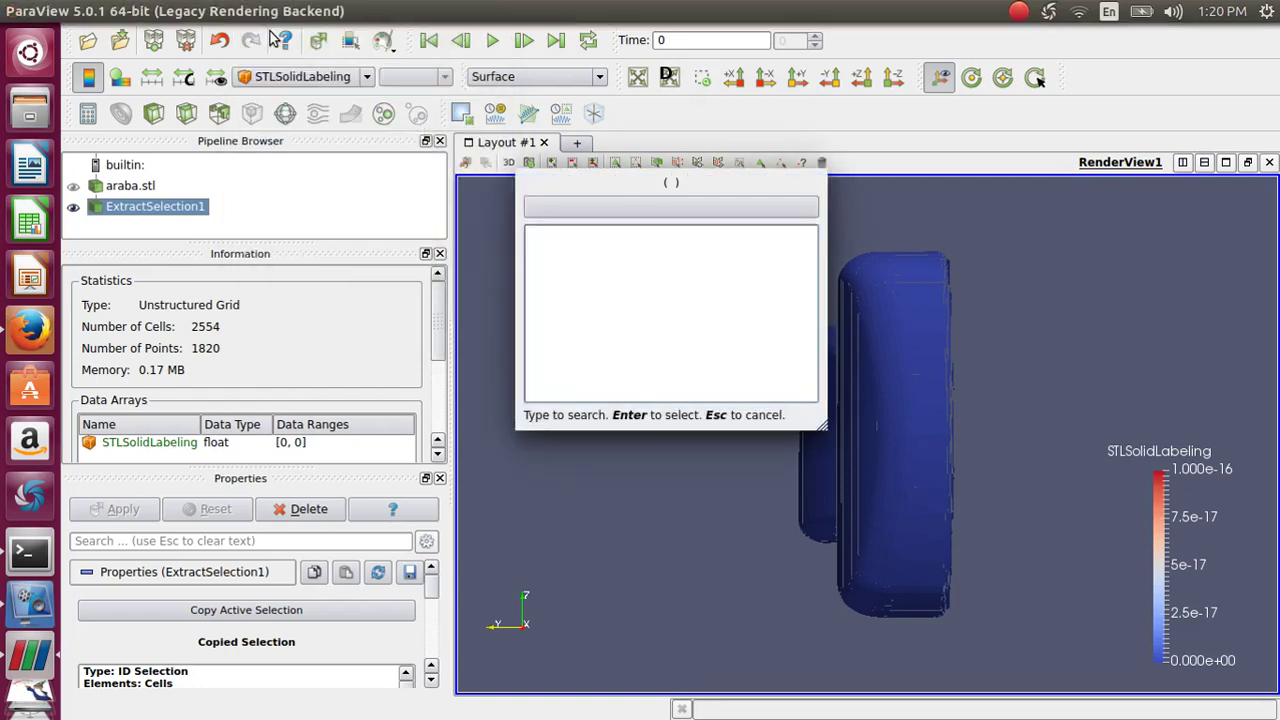
pyautogui.write('tra')
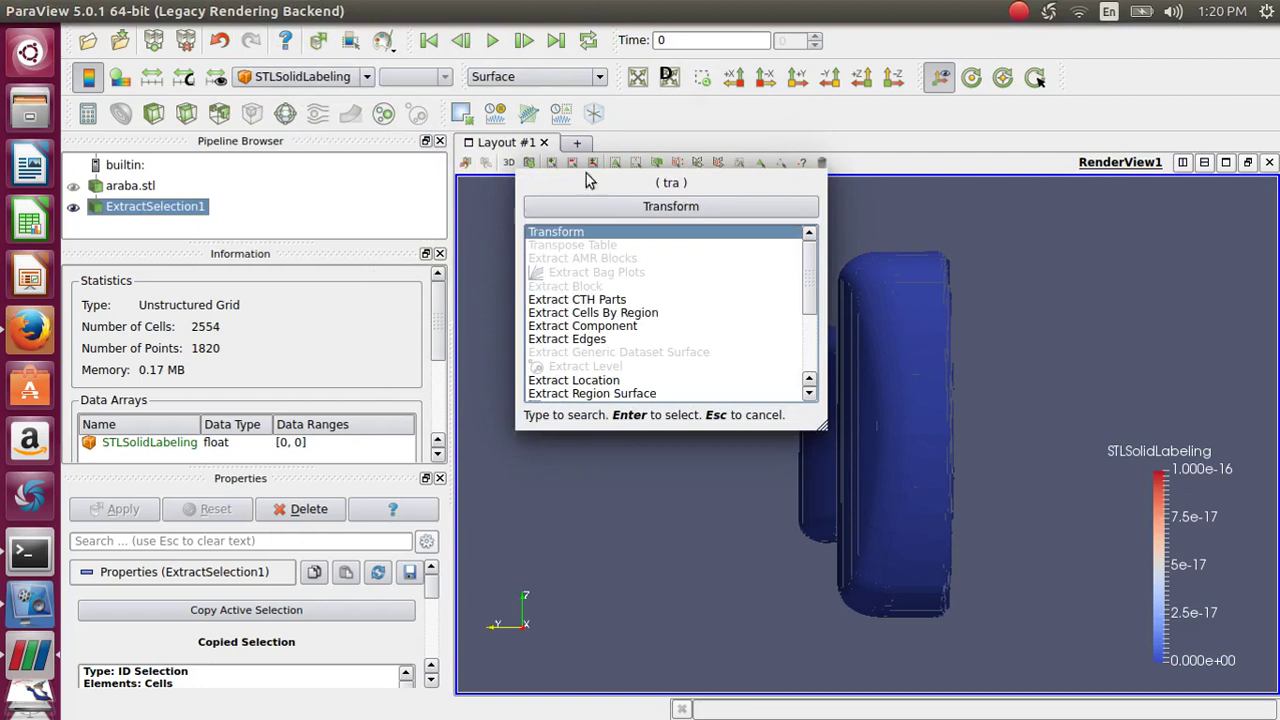
pyautogui.click(672, 210)
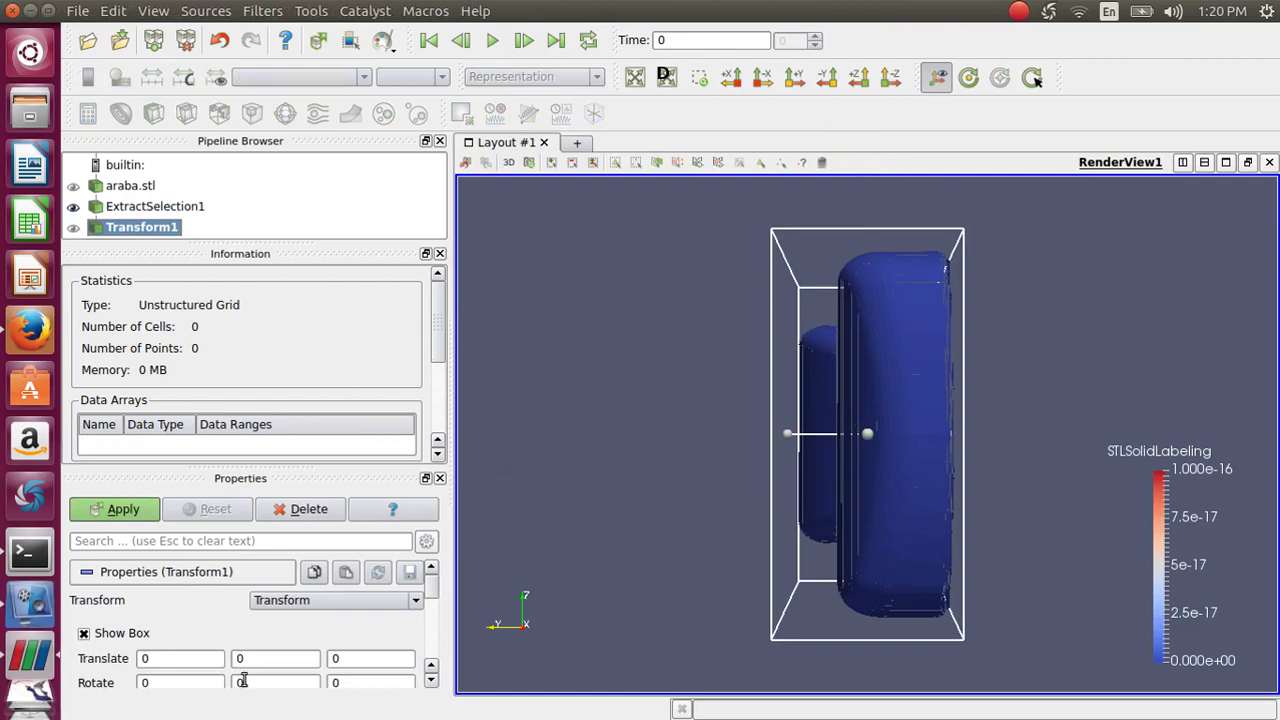
pyautogui.scroll(-1, 240, 655)
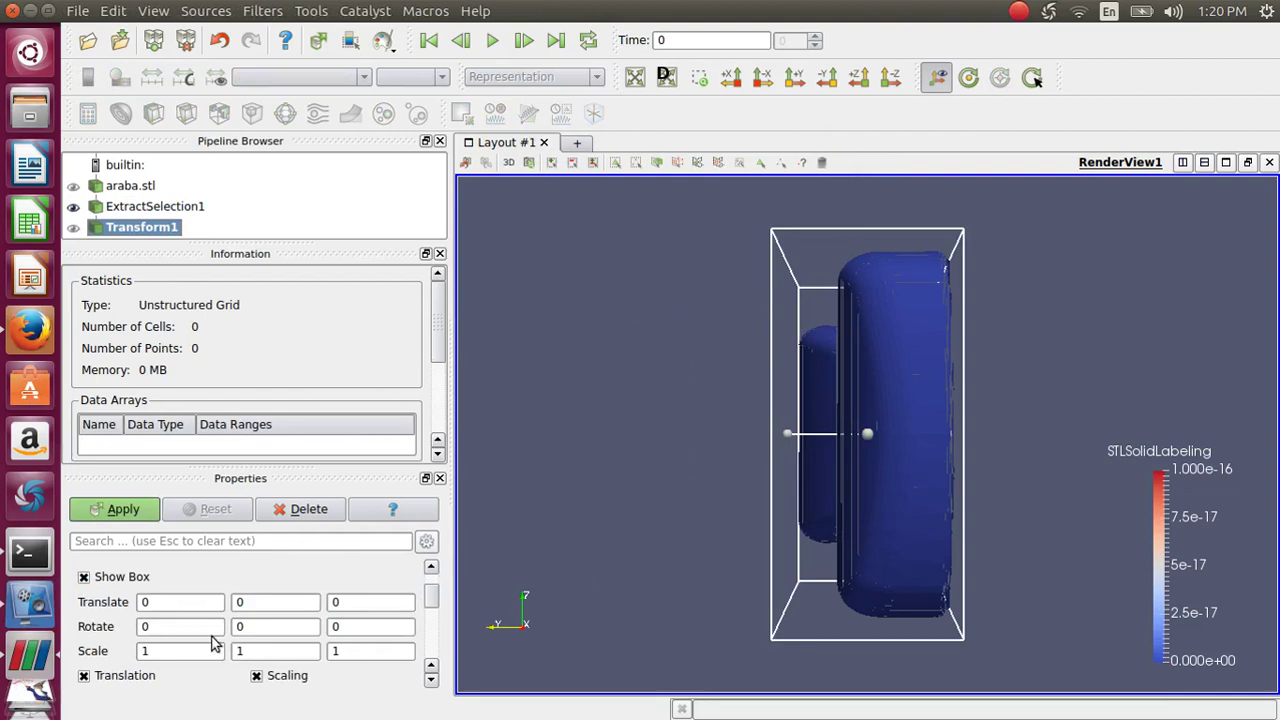
pyautogui.click(166, 651)
pyautogui.write('e-5')
pyautogui.click(124, 509)
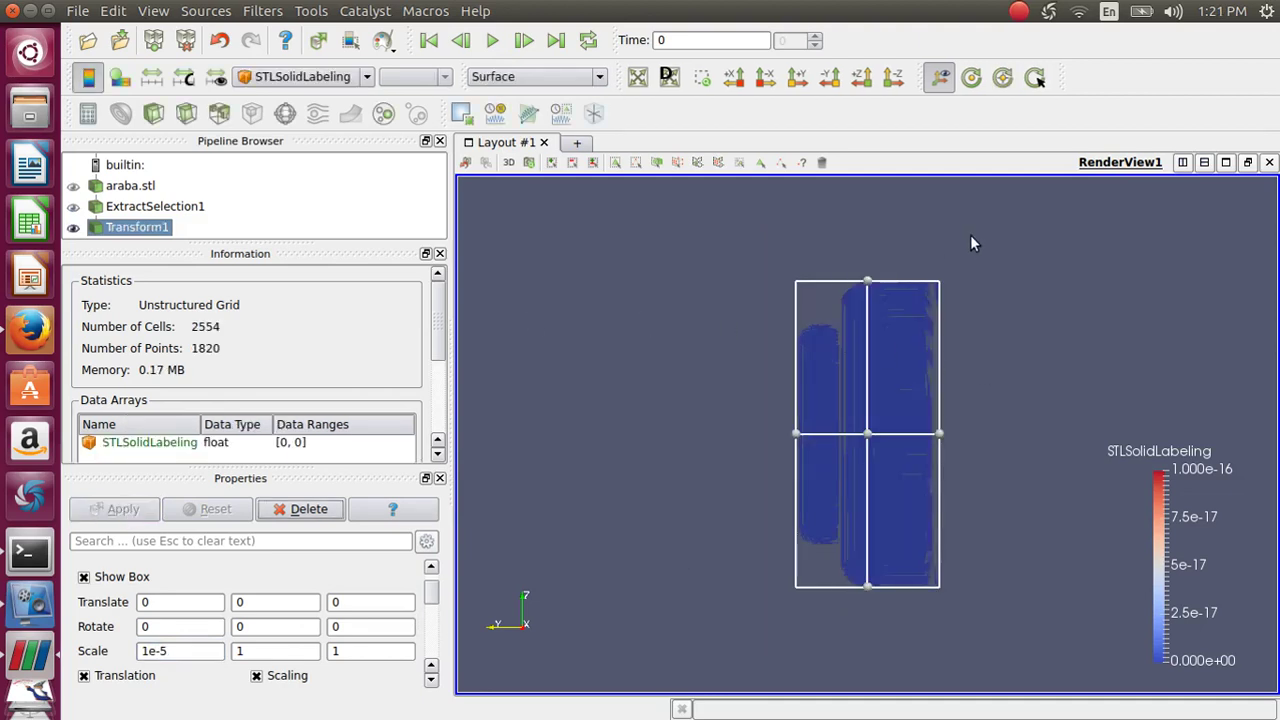
# - Apply the Integrate Variables filter to the flattened car surface to compute its projected frontal area
pyautogui.moveTo(972, 243)
pyautogui.mouseDown()
pyautogui.moveTo(978, 377)
pyautogui.moveTo(988, 271)
pyautogui.moveTo(976, 259)
pyautogui.mouseUp()
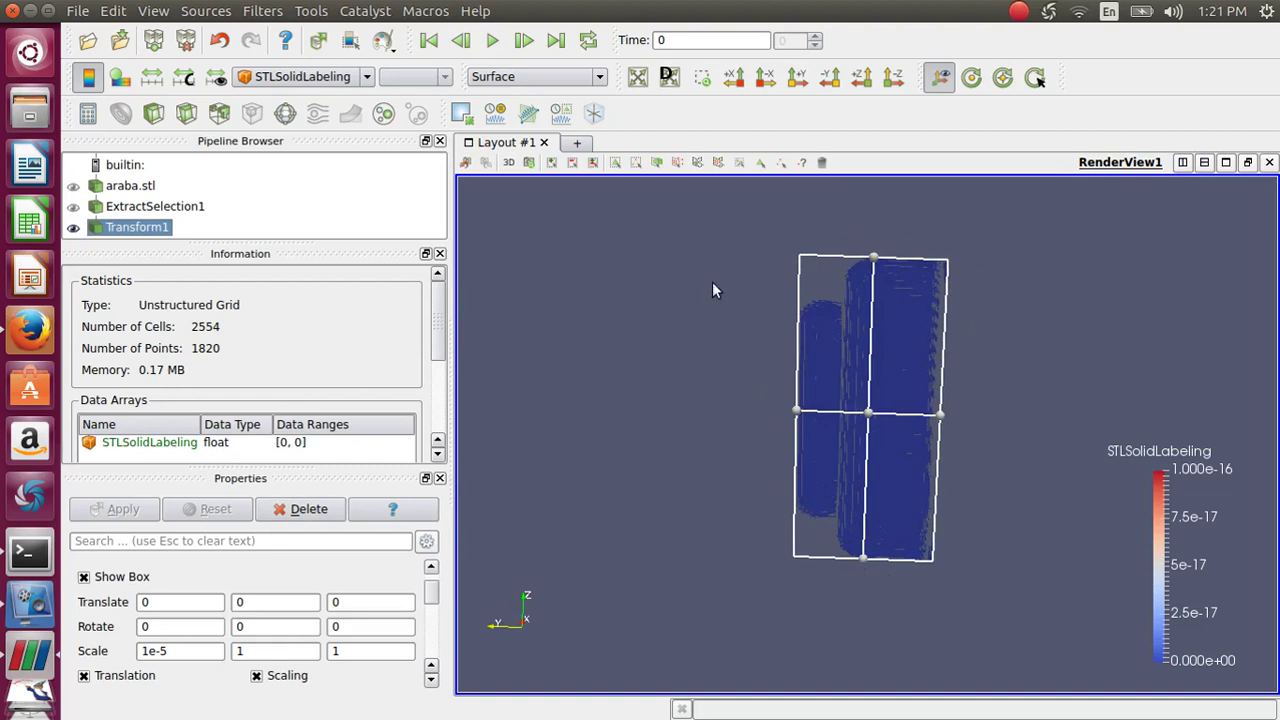
pyautogui.click(735, 80)
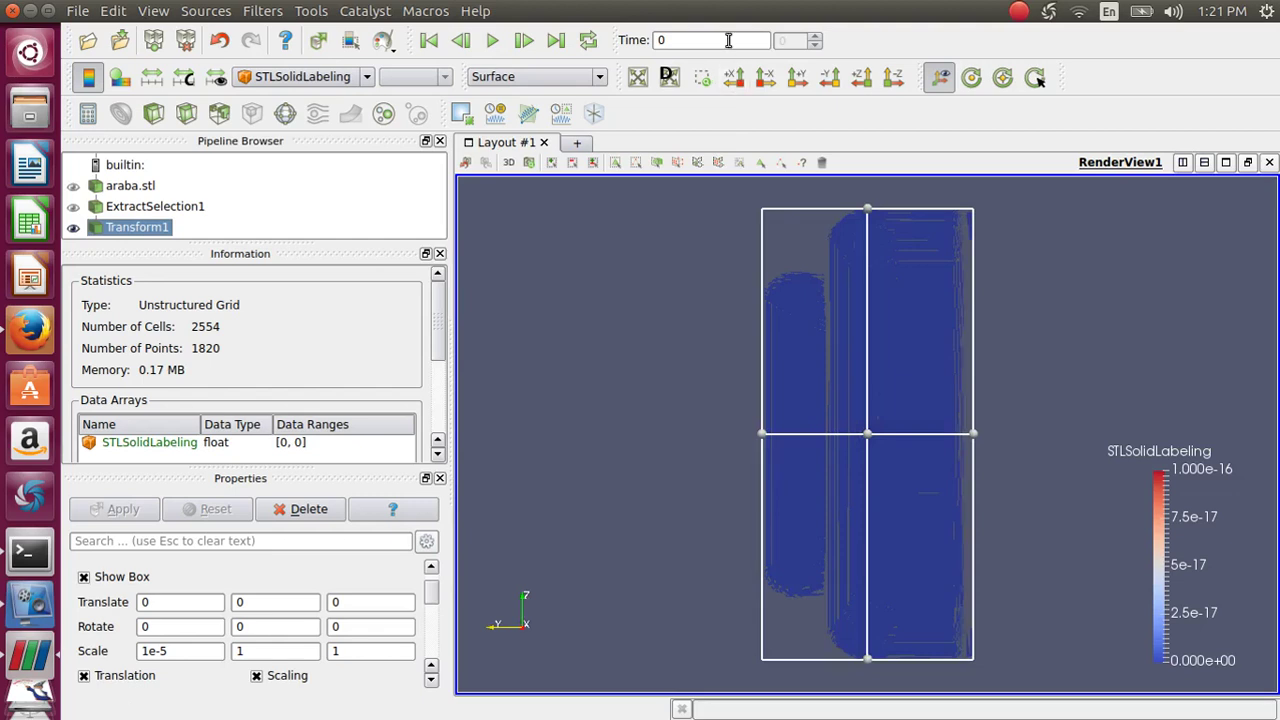
pyautogui.click(260, 11)
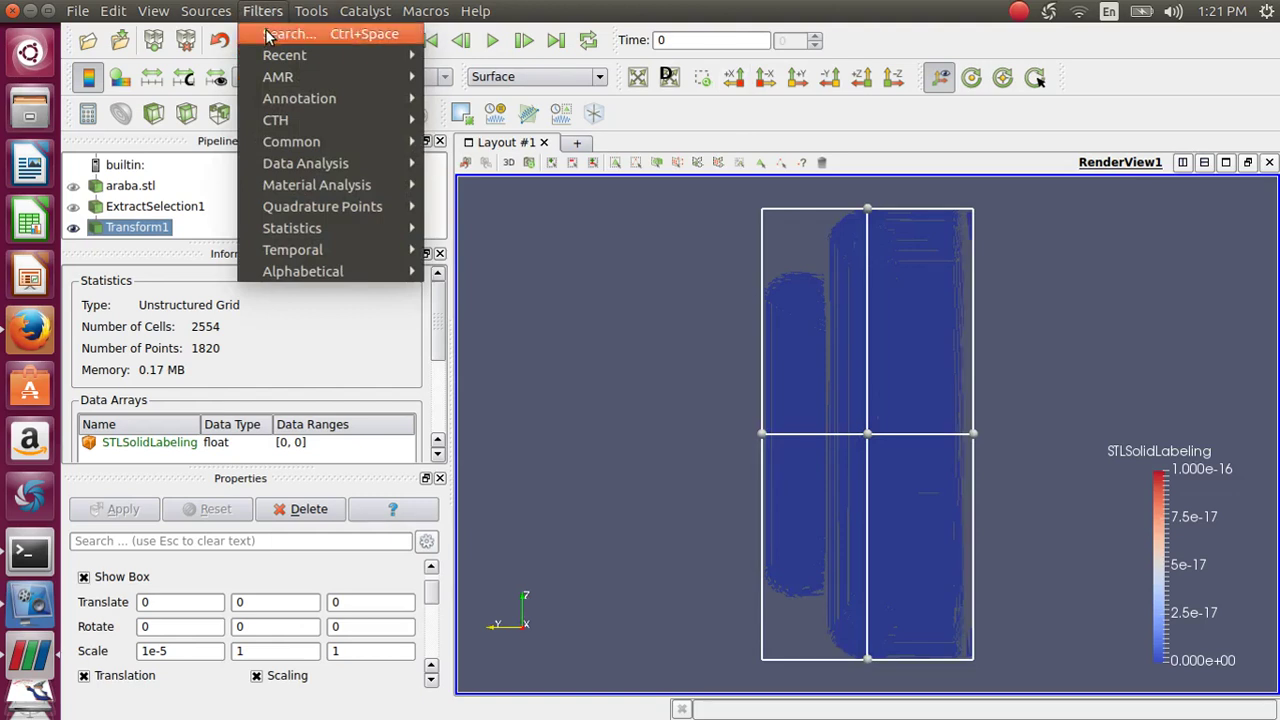
pyautogui.click(268, 36)
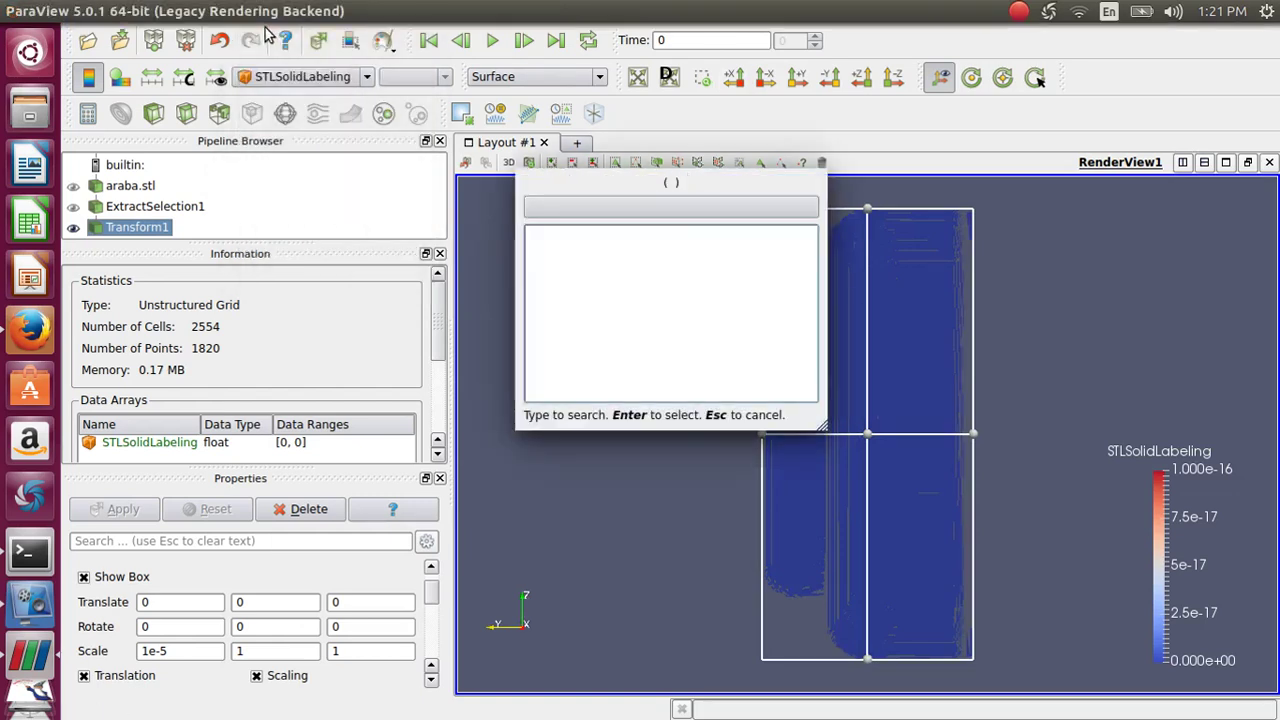
pyautogui.write('in')
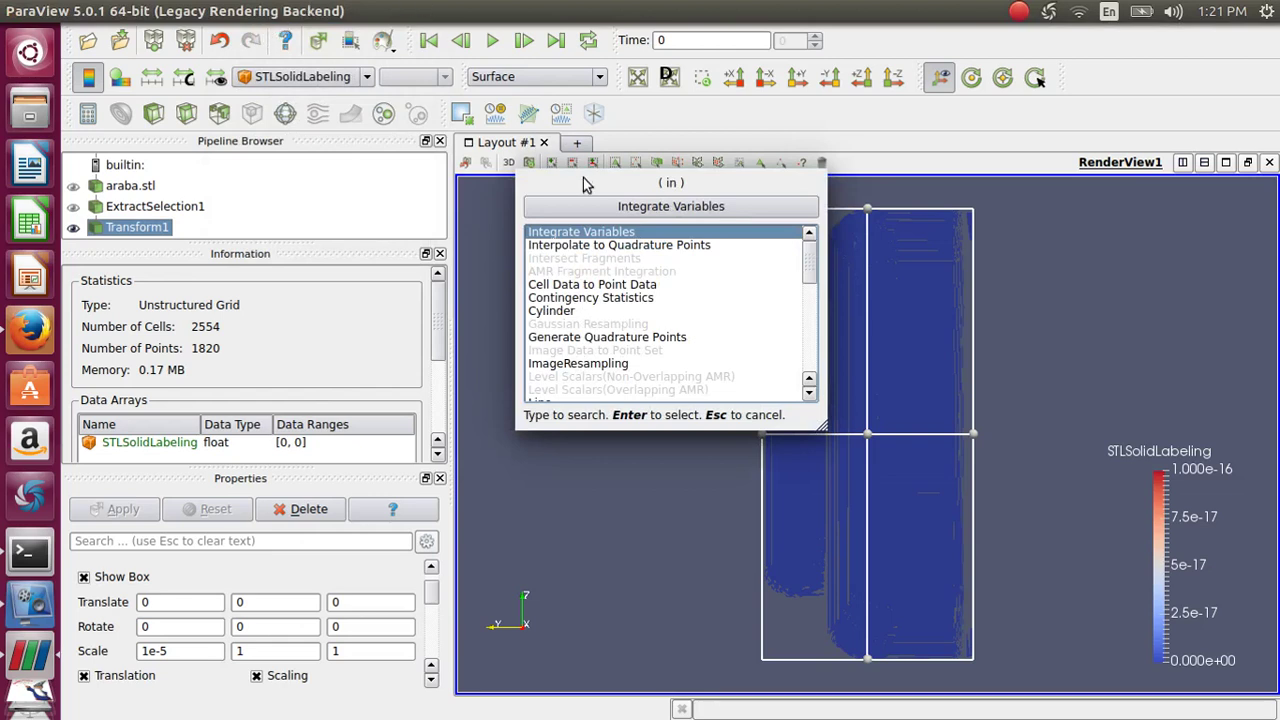
pyautogui.click(588, 208)
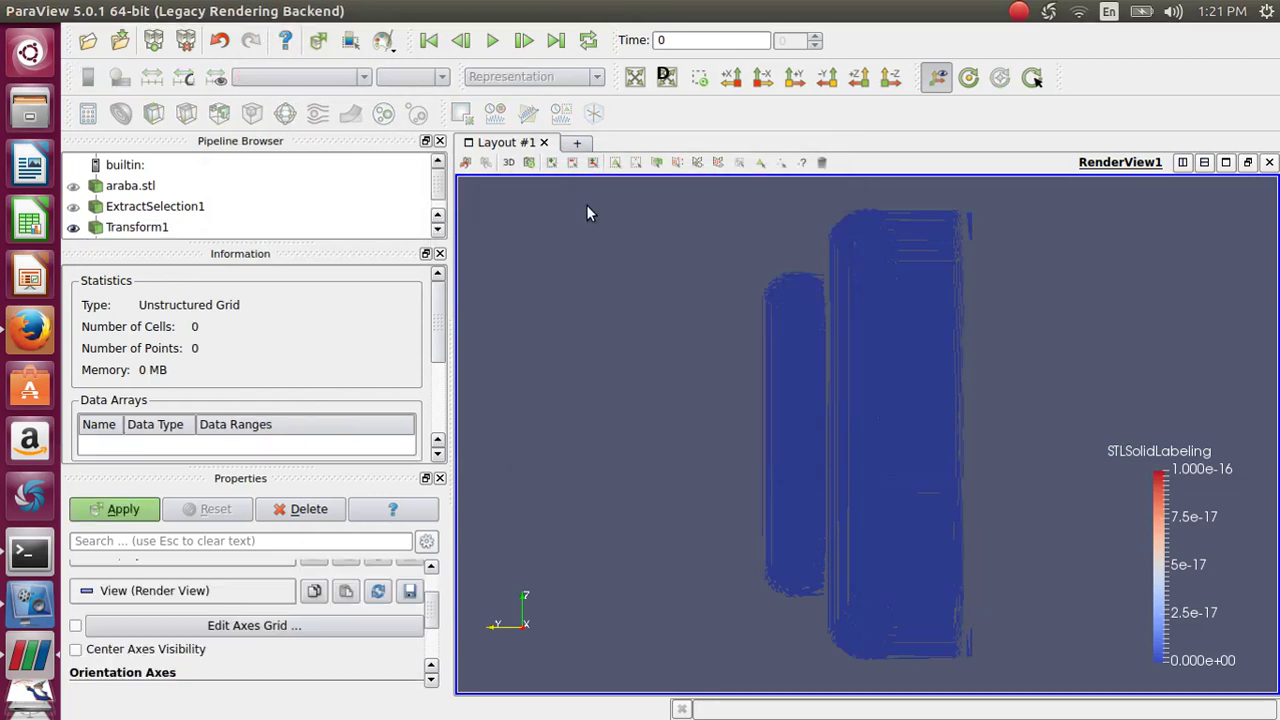
pyautogui.click(124, 510)
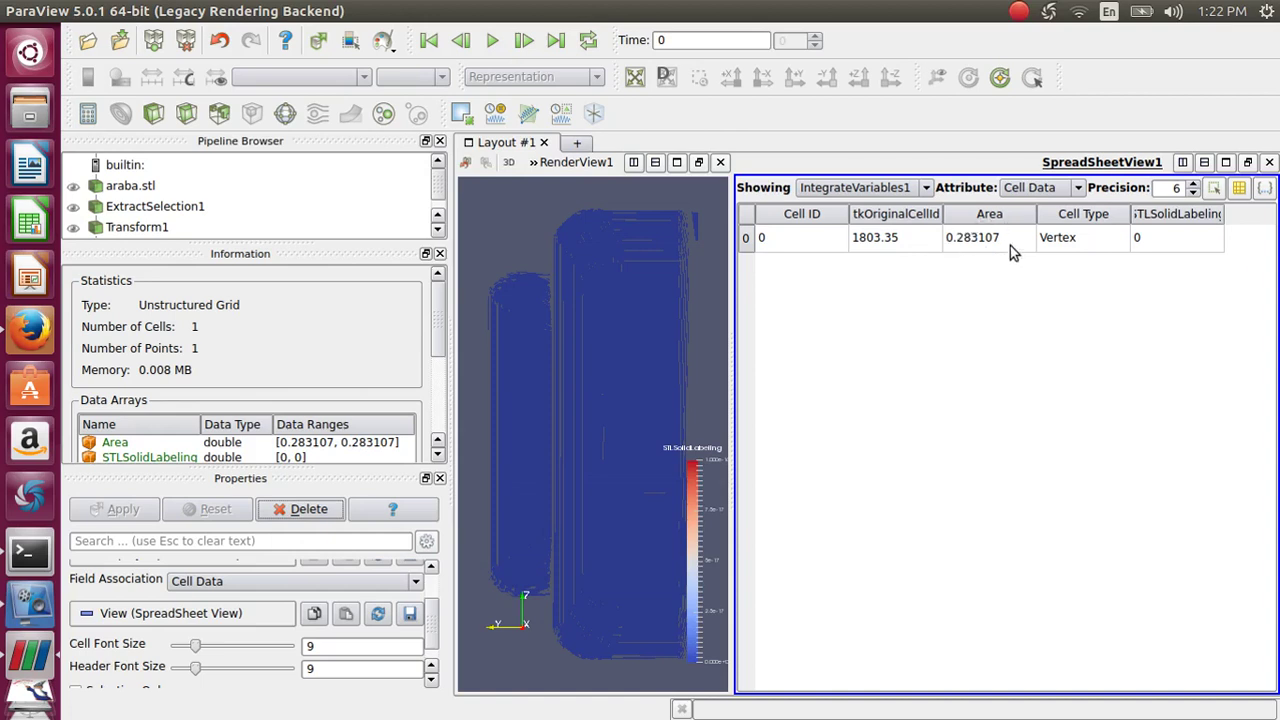
pyautogui.moveTo(12, 12)
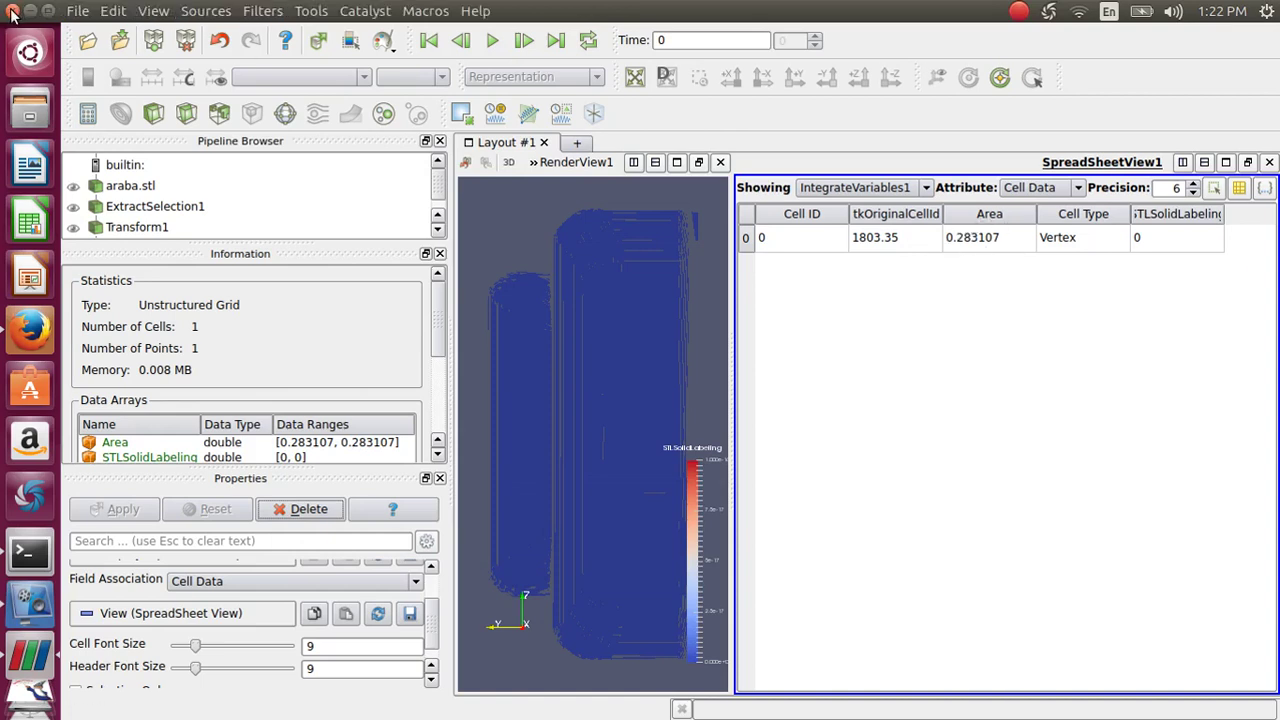